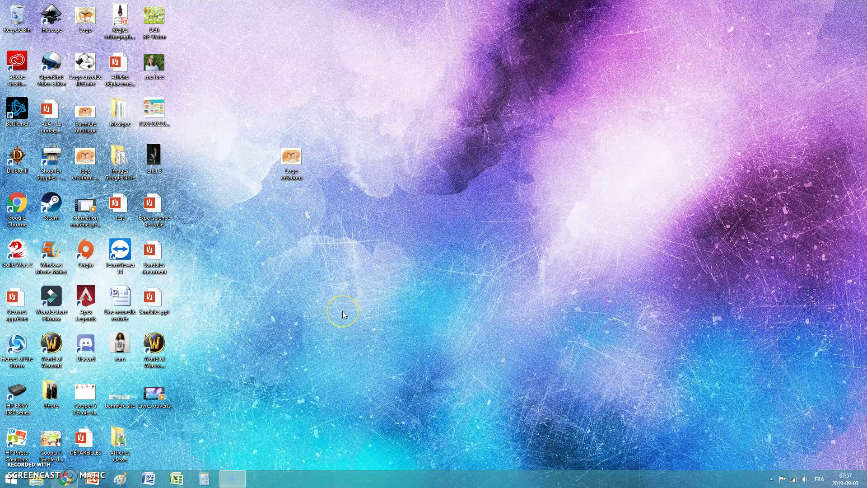
Switch to Chrome and open the "Disponibilités suppléance 2019-2020" folder in Google Drive.
left_click(59, 485)
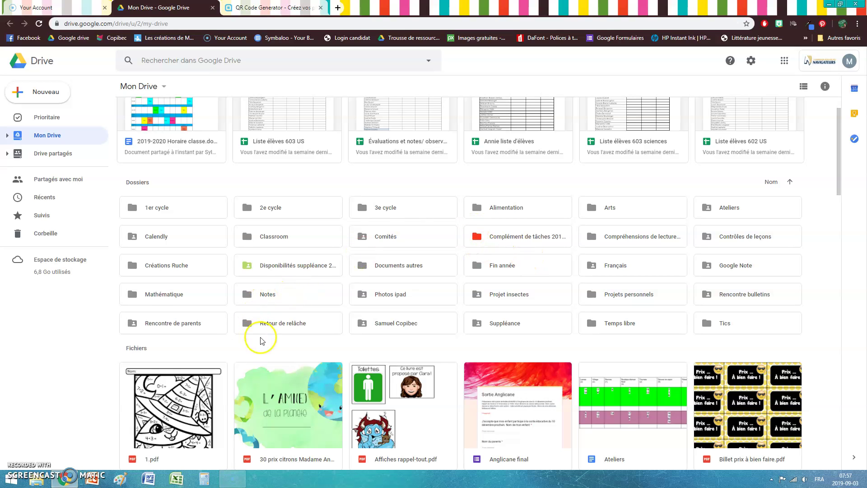
scroll(262, 346, "up", 1)
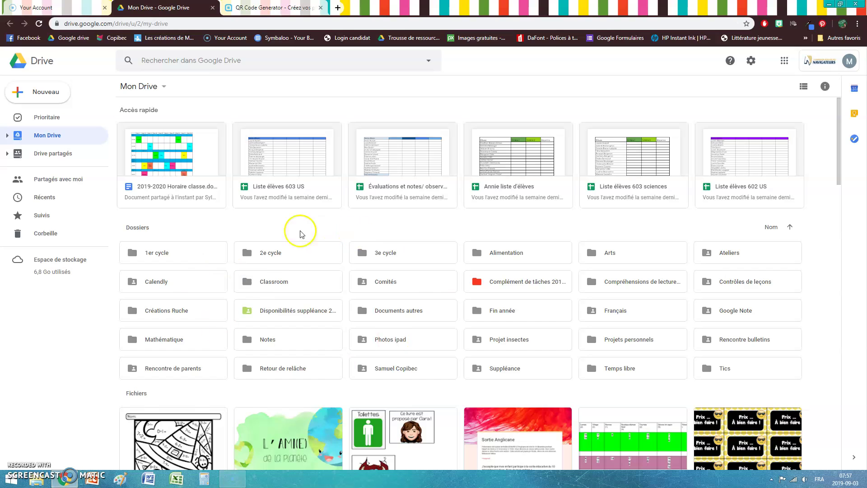
left_click(259, 310)
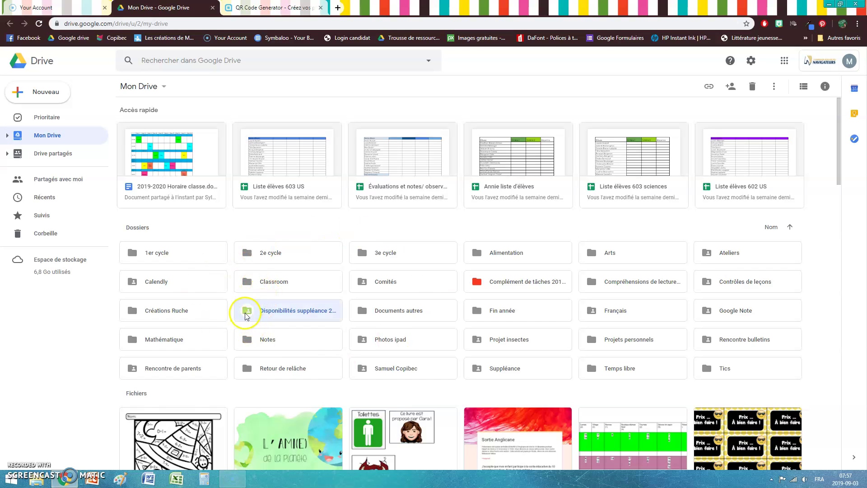
double_click(275, 314)
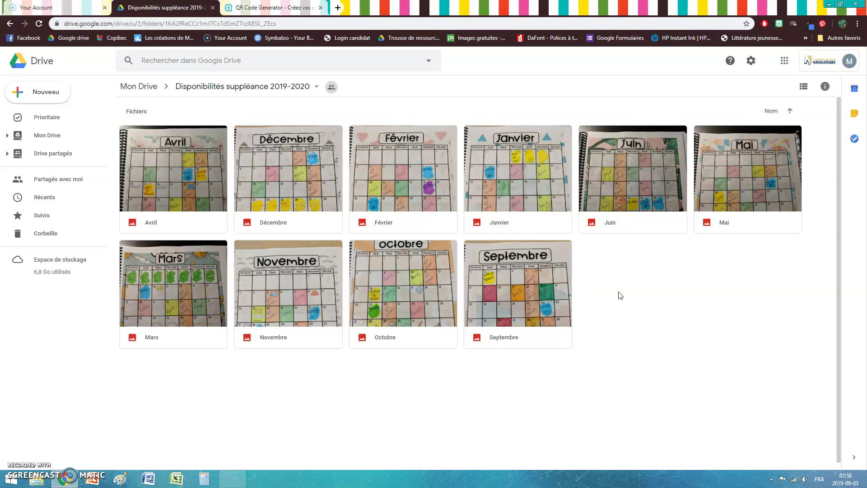
Open the Septembre calendar image, examine its marked and free days, and close the preview.
left_click(633, 289)
double_click(495, 272)
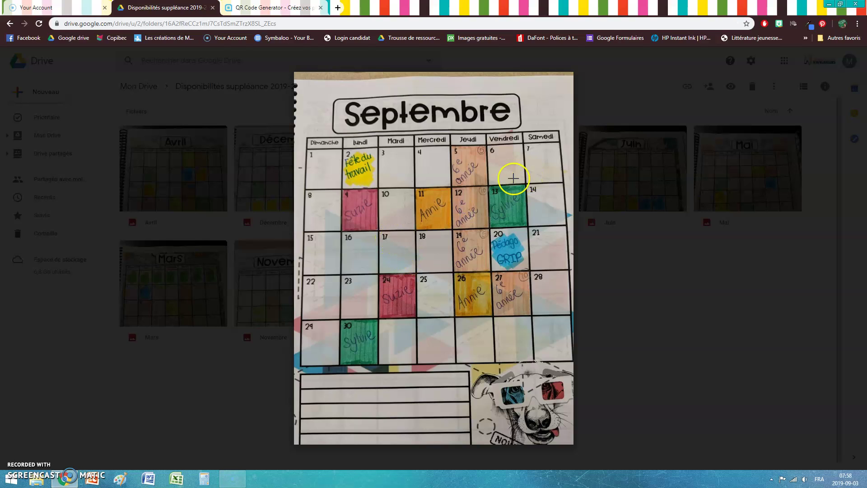
mouse_move(403, 259)
mouse_move(564, 202)
left_click(758, 271)
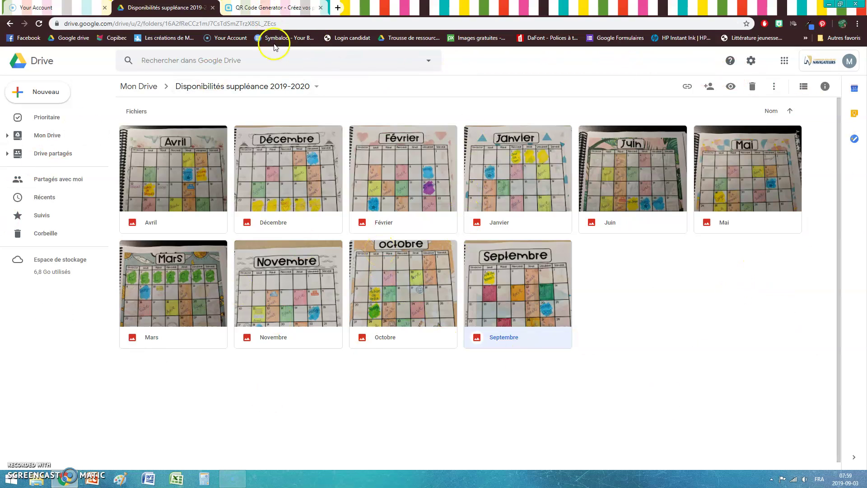
Get the shareable link of the "Disponibilités suppléance 2019-2020" folder and copy it.
left_click(316, 86)
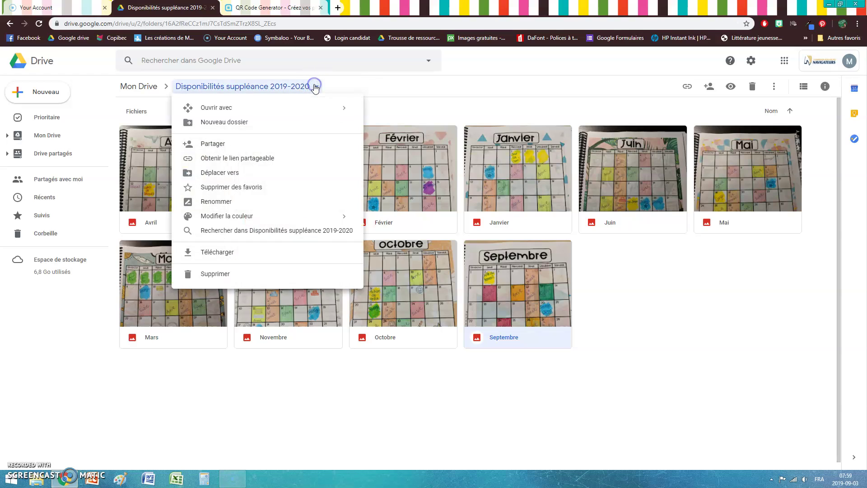
left_click(279, 161)
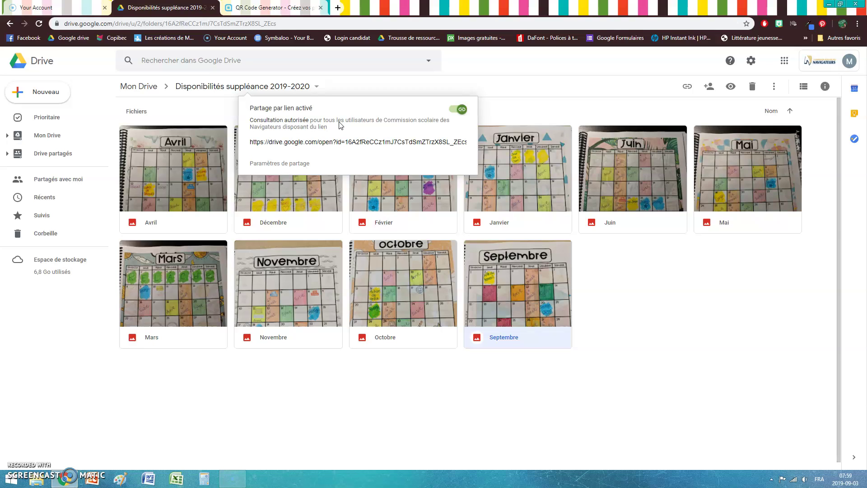
left_click(340, 141)
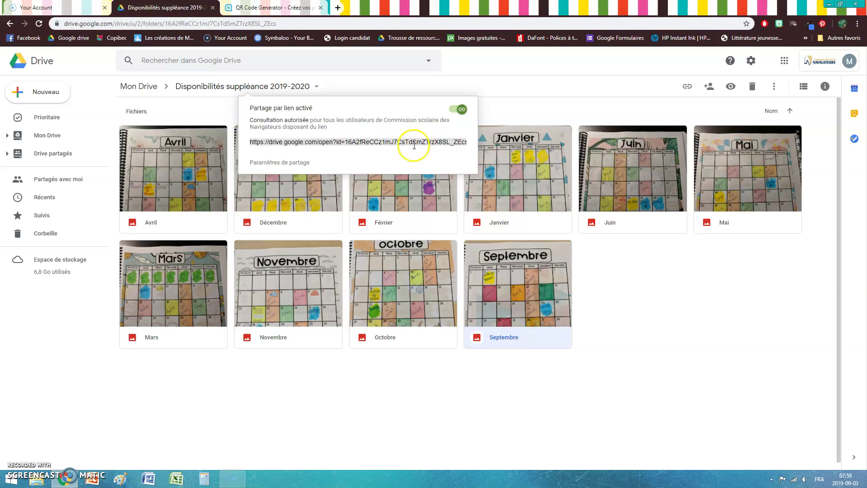
left_click(390, 143)
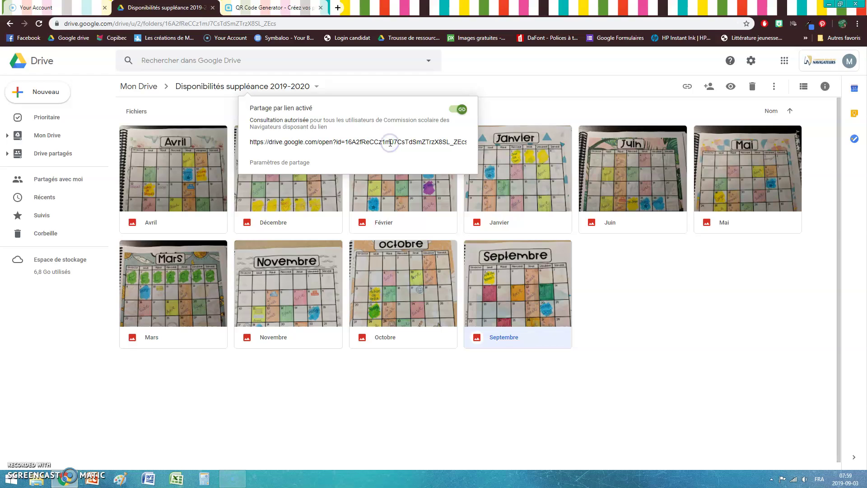
left_click(409, 371)
Create a static URL QR code from the copied Drive folder link in QR Code Generator.
left_click(273, 7)
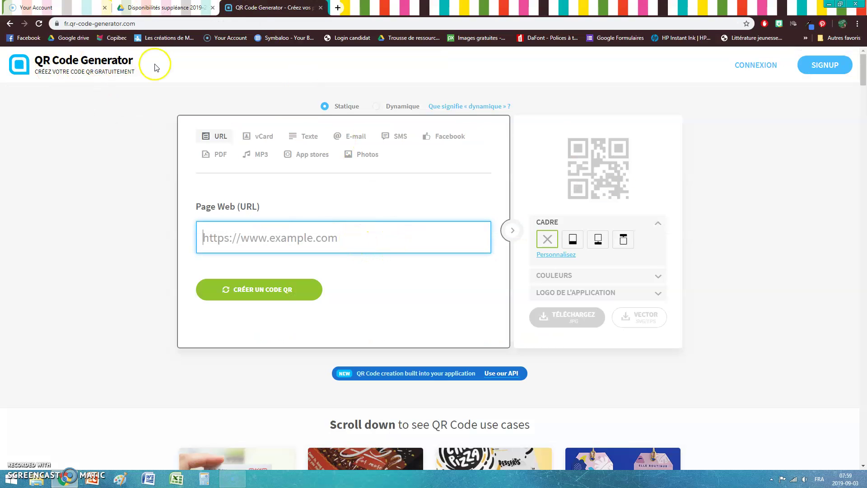
left_click(325, 227)
key("ctrl+v")
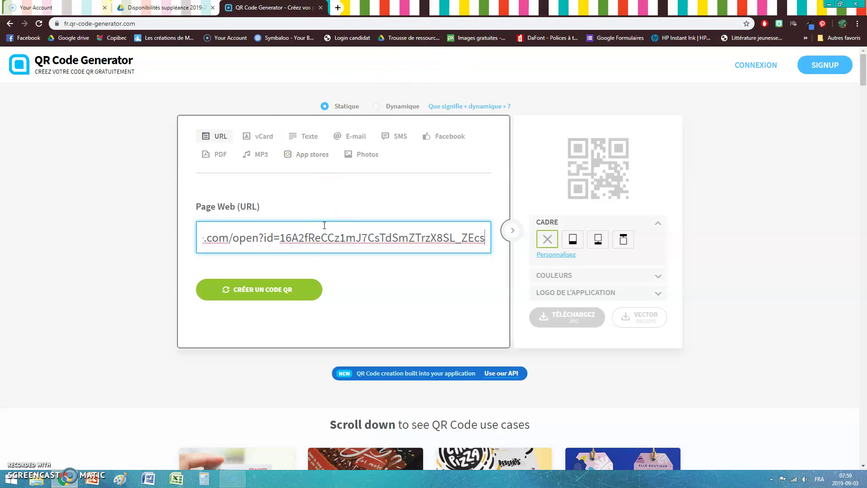
left_click(287, 290)
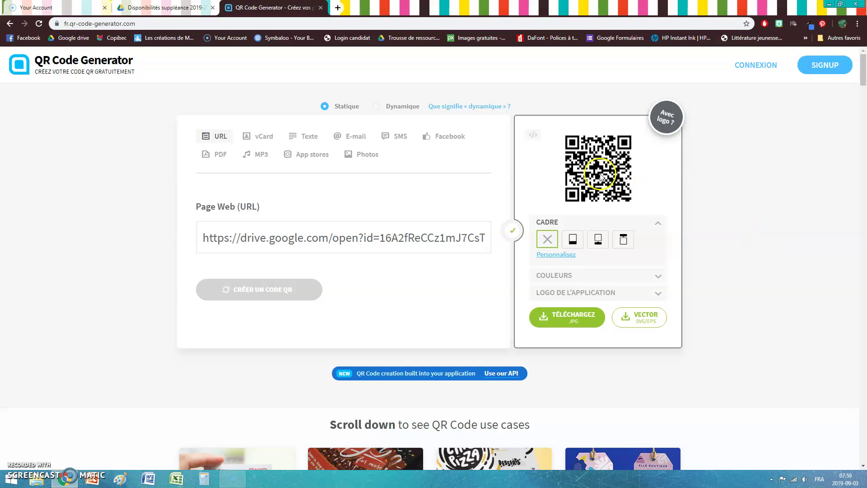
Try blue and slate as the QR code's colour and set it back to black.
left_click(635, 276)
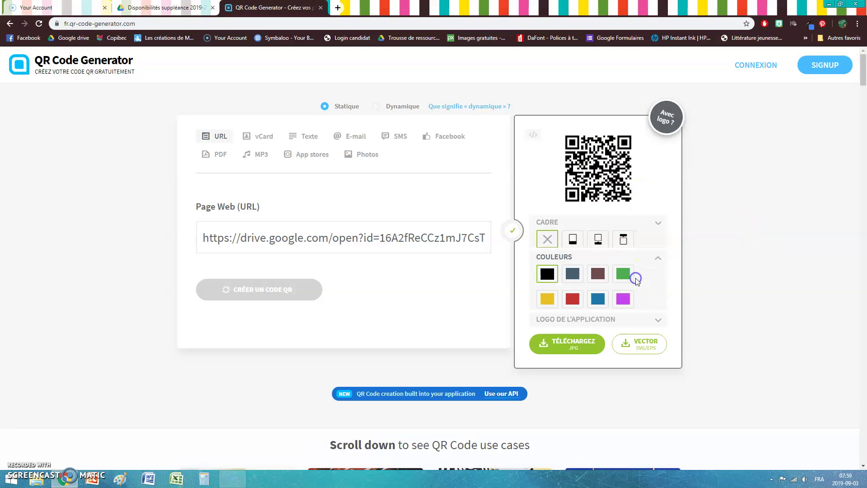
left_click(598, 281)
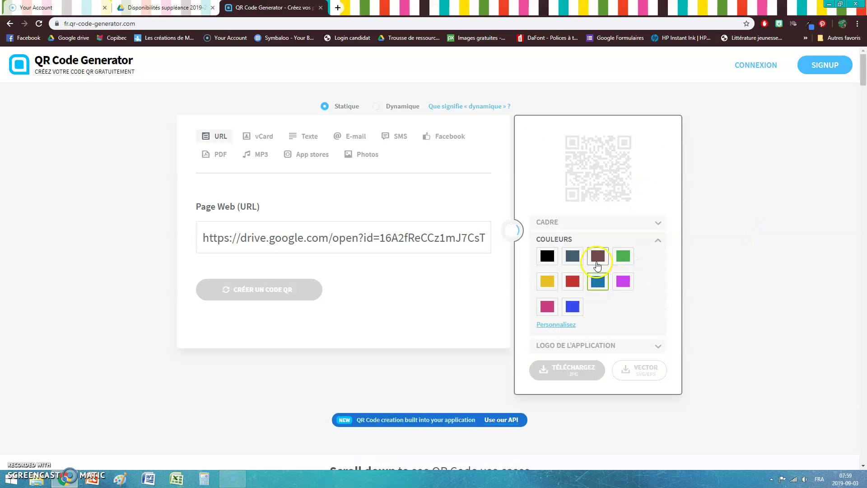
left_click(577, 262)
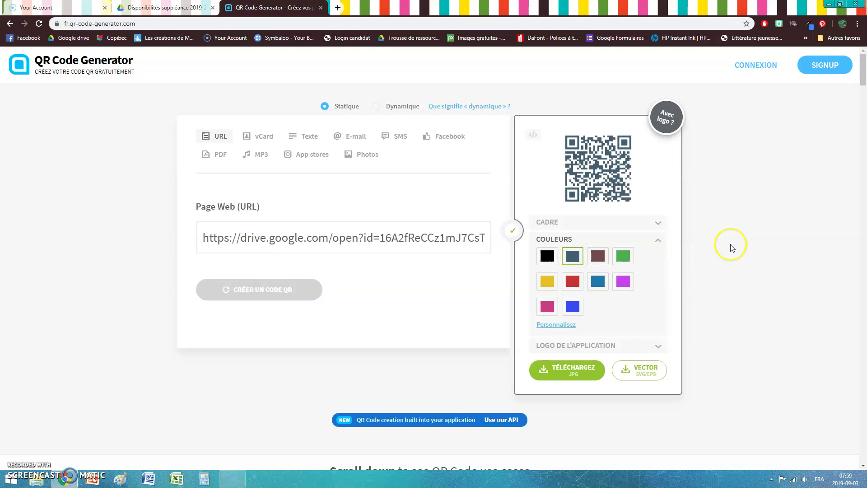
left_click(552, 259)
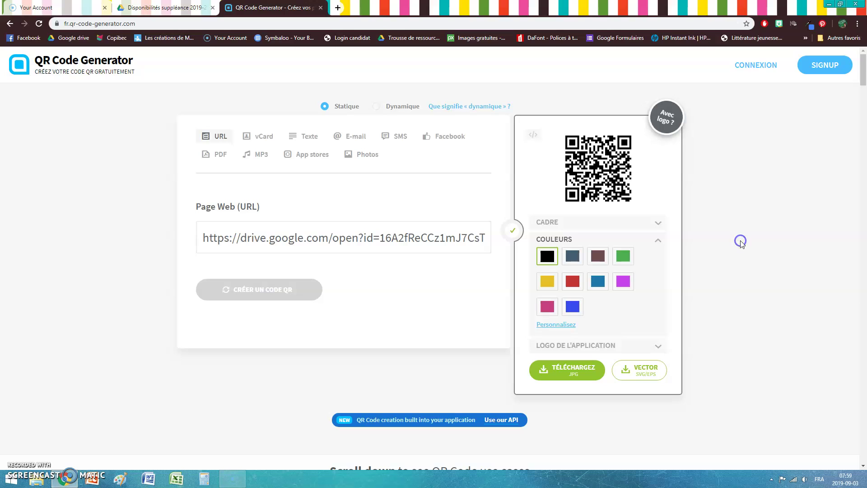
Download the QR code as a JPG.
left_click(575, 370)
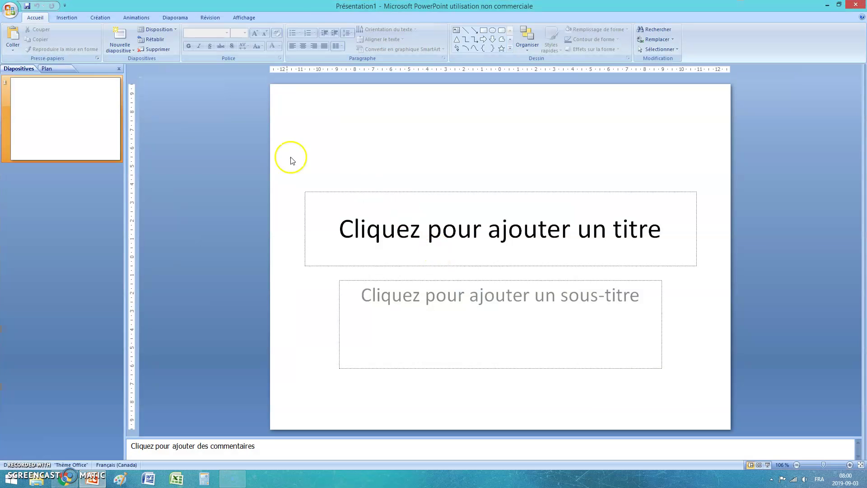
Delete the title and subtitle placeholders from the blank PowerPoint slide and draw a rectangle about 17.8 cm high and 13.2 cm wide.
left_click_drag(290, 159, 705, 407)
key("Delete")
left_click(67, 17)
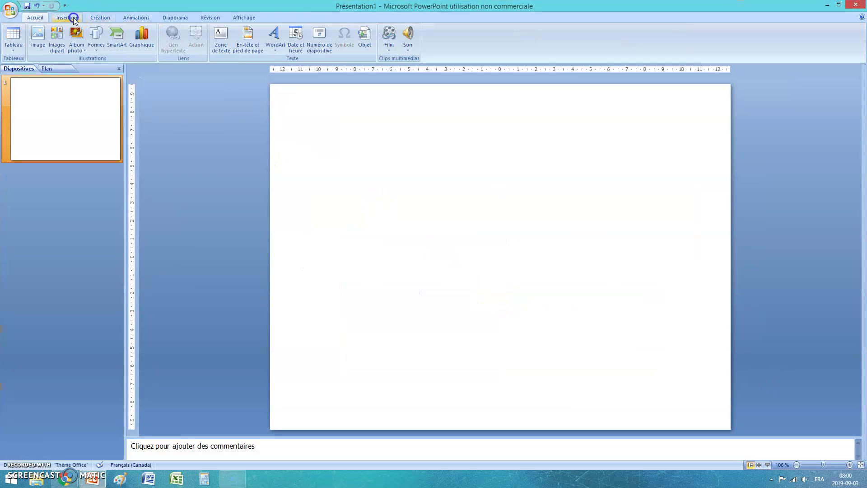
left_click(96, 36)
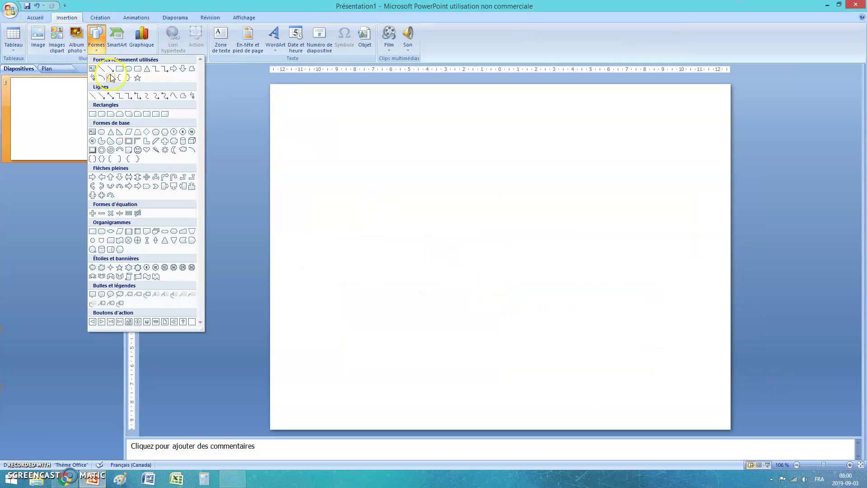
left_click_drag(279, 93, 520, 417)
Give the rectangle a white fill and a black outline.
right_click(438, 306)
left_click(361, 29)
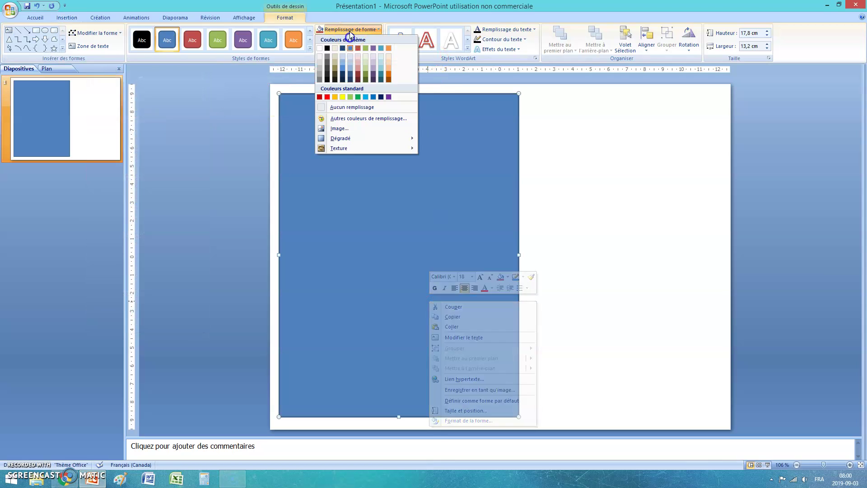
left_click(320, 48)
left_click(350, 40)
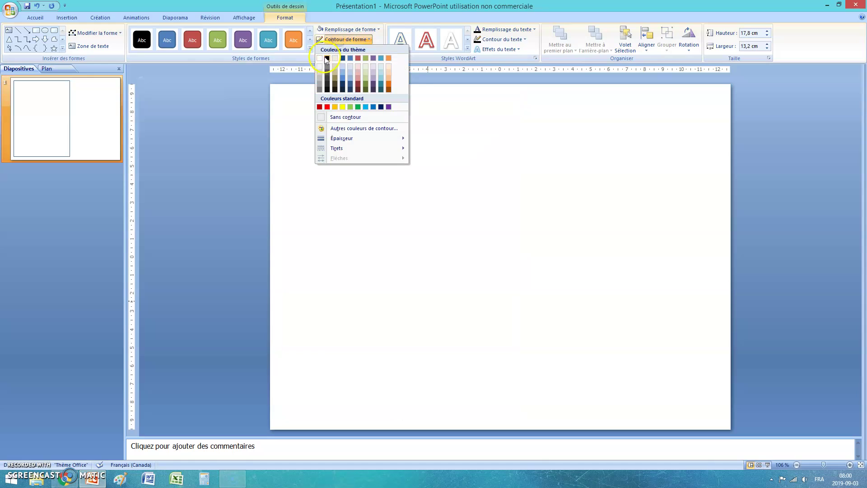
left_click(327, 58)
left_click(229, 186)
Place the downloaded QR code image from Chrome on the PowerPoint slide, and resize and centre it inside the rectangle.
left_click(66, 478)
left_click_drag(51, 458, 594, 387)
left_click_drag(562, 213, 442, 286)
left_click_drag(452, 253, 468, 239)
mouse_move(411, 282)
left_mouse_down()
mouse_move(419, 251)
mouse_move(415, 271)
left_mouse_up()
left_click(596, 222)
left_click(494, 267)
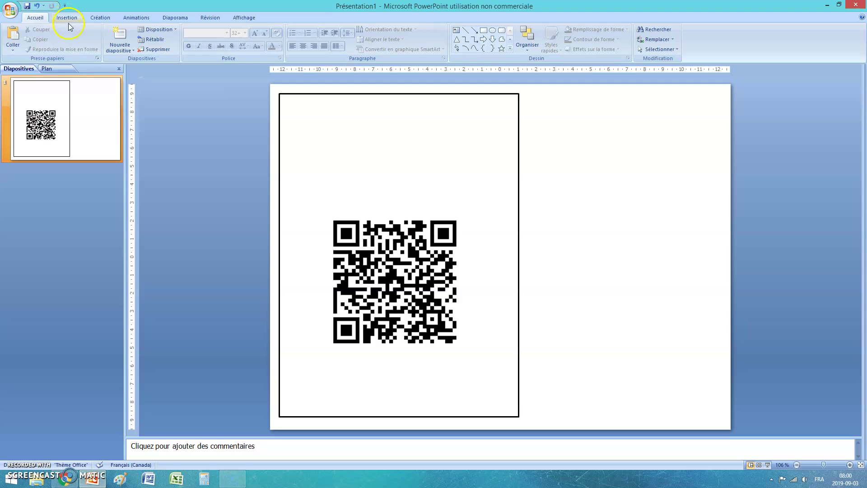
Switch back to Chrome and dismiss the sign-up pop-up of QR Code Generator.
left_click(65, 478)
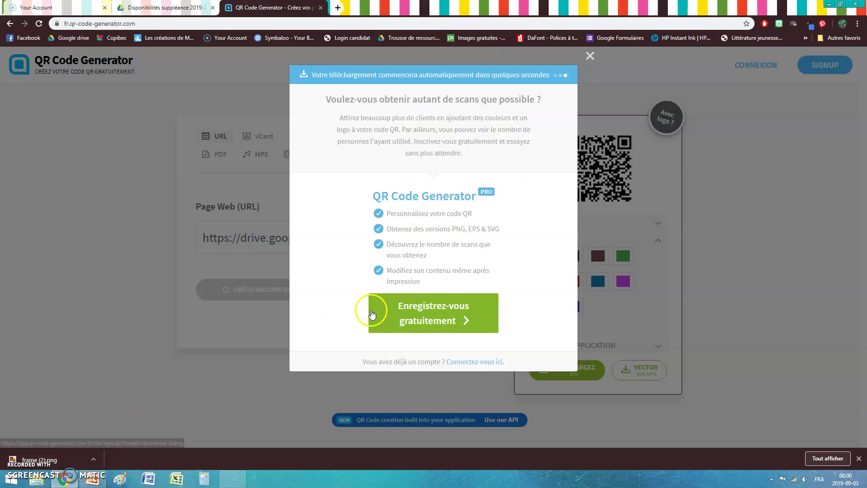
left_click(590, 55)
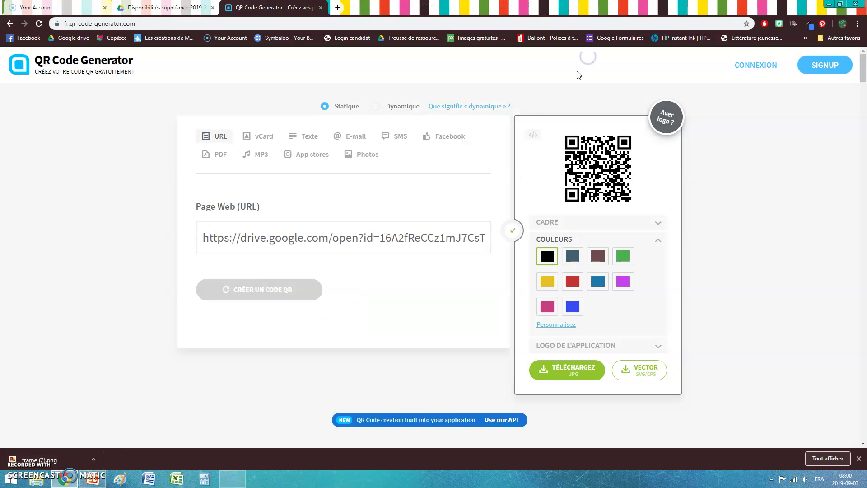
left_click(93, 479)
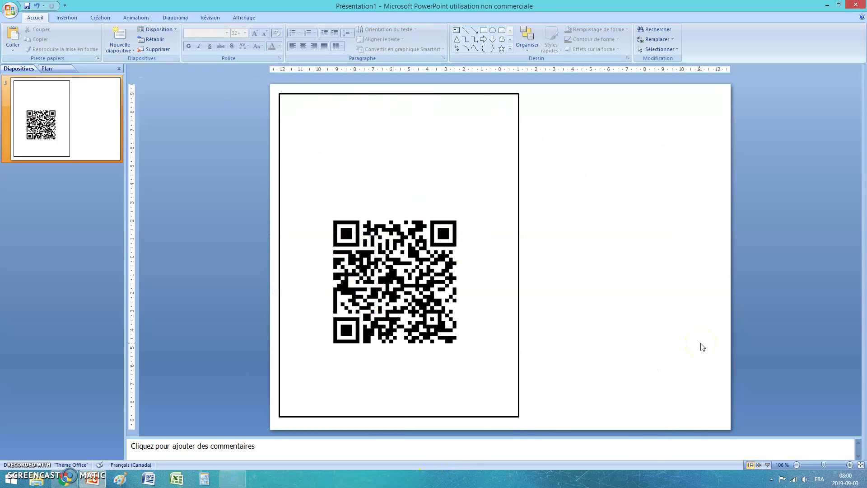
left_click(68, 480)
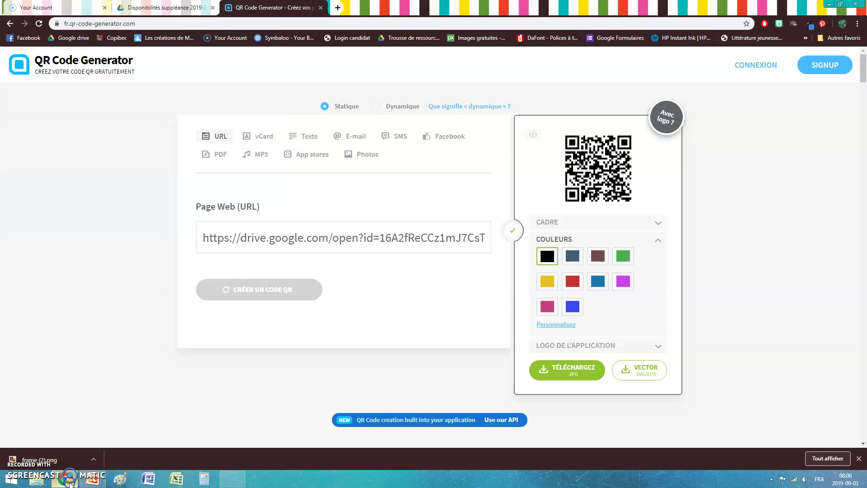
Return to the shared Drive folder and look through its monthly calendar images one after another.
left_click(176, 7)
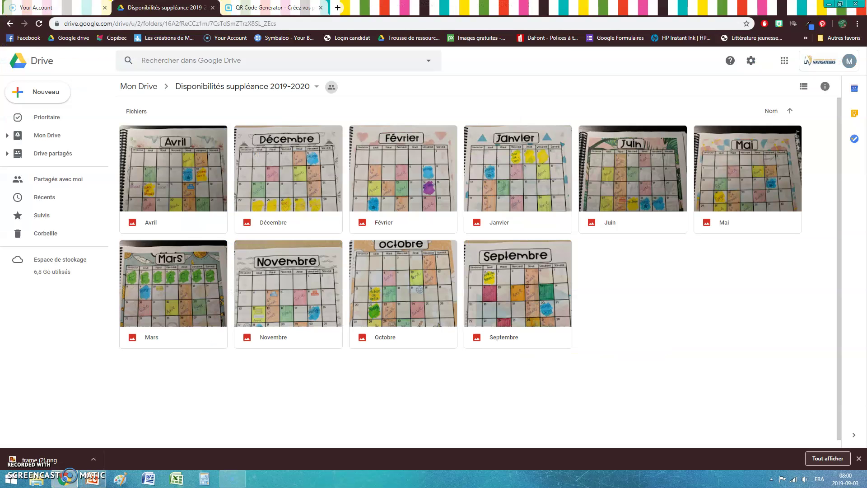
left_click(164, 145)
left_click(396, 164)
key("Right")
key("Right")
key("Right")
key("Right")
key("Right")
key("Right")
key("Right")
left_click(662, 371)
Open the Novembre calendar image, examine its marked and free days, and return to the folder.
double_click(313, 275)
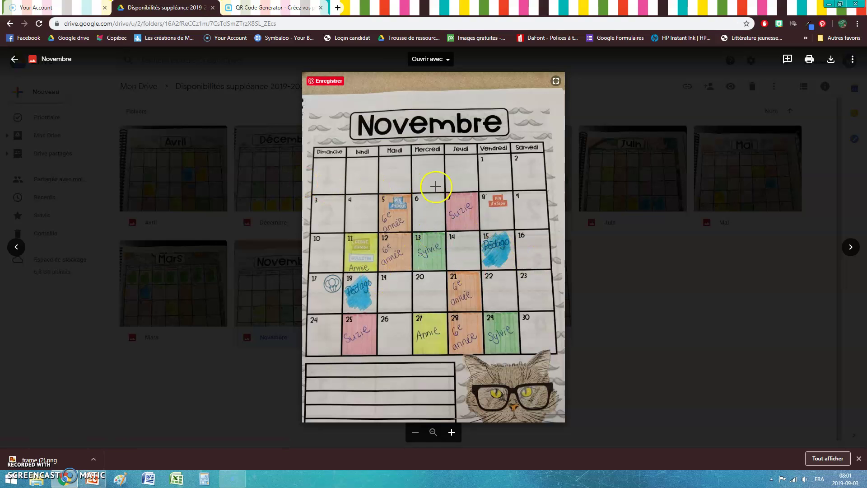
left_click(661, 305)
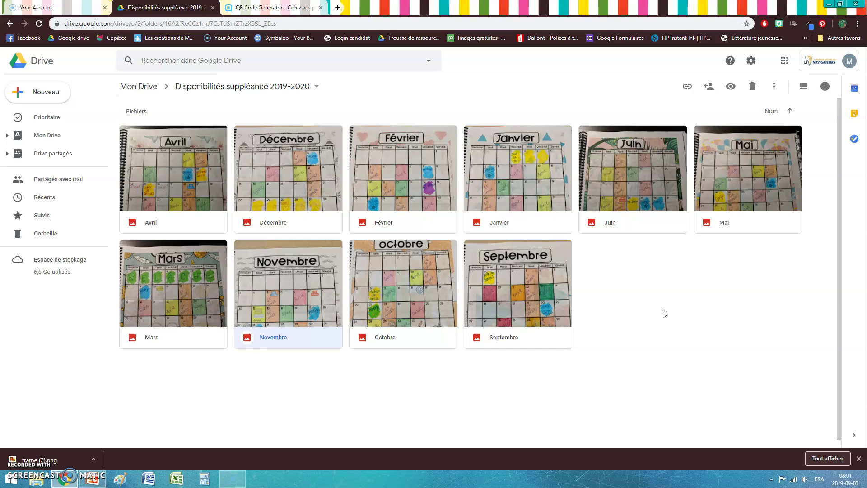
left_click(634, 315)
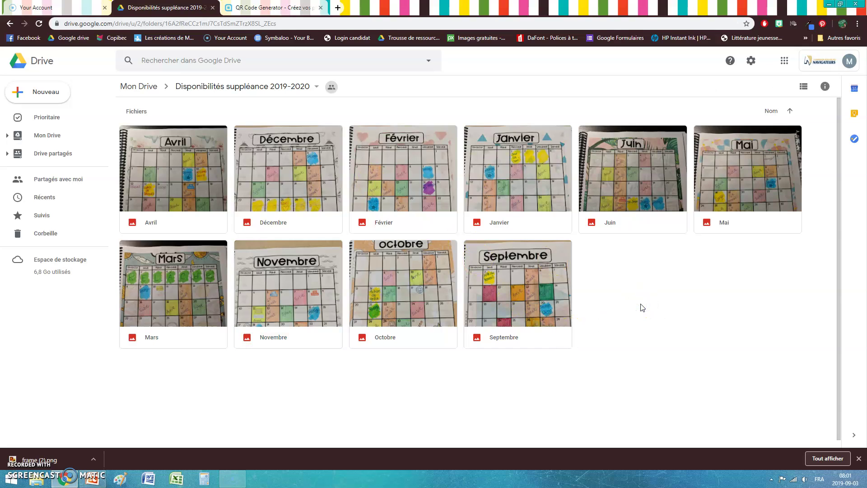